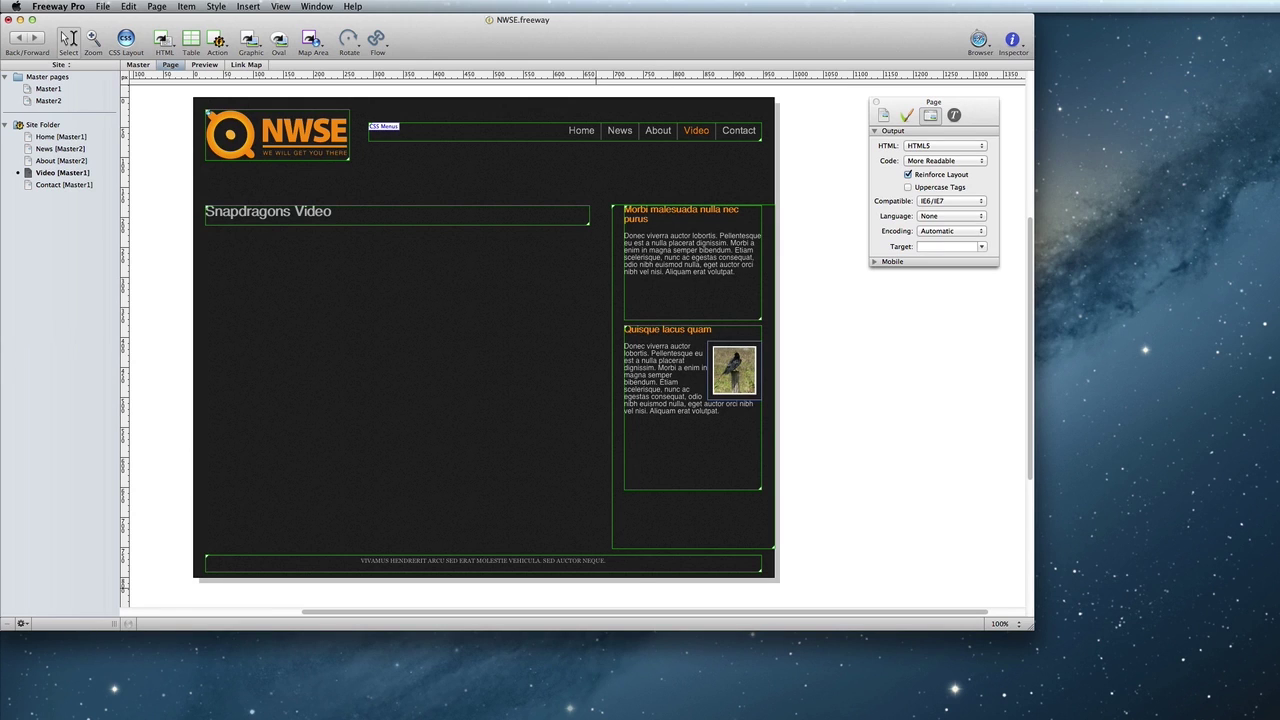
# Step: Drag the snapdragon MP4 from the Snapdragons folder onto the page, beneath the Snapdragons Video heading
pyautogui.press('super+Tab')
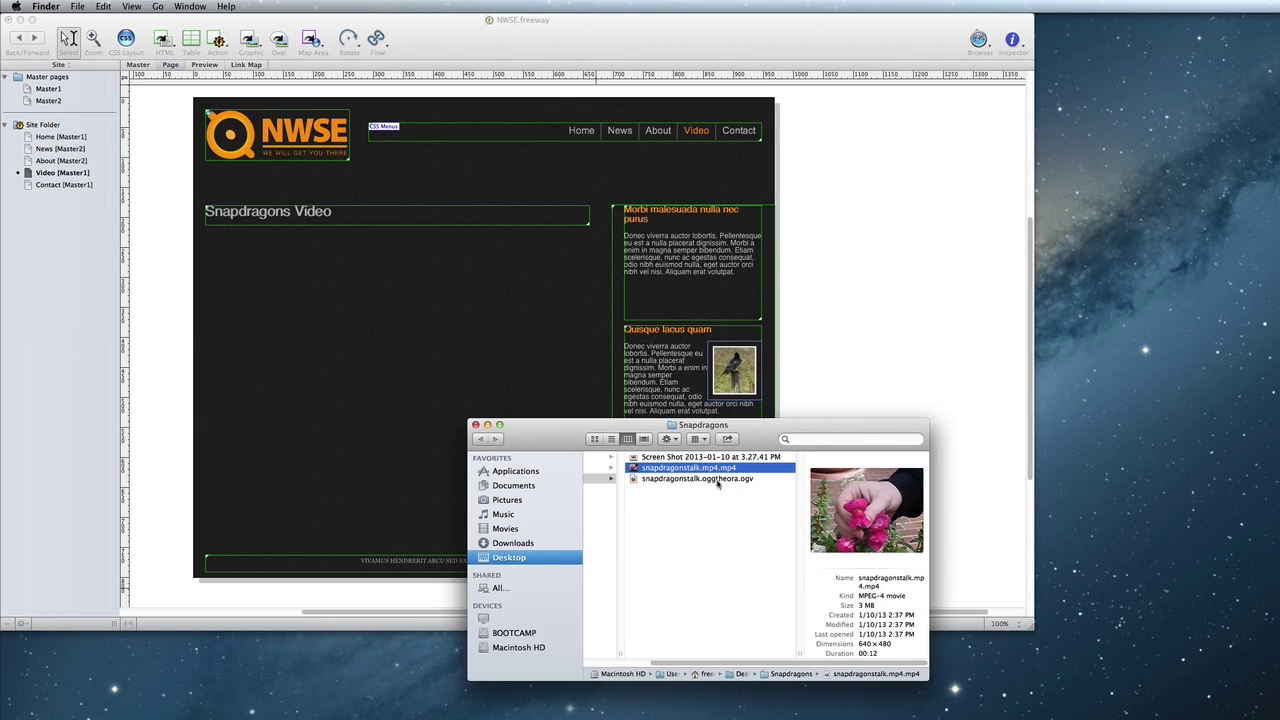
pyautogui.moveTo(720, 469); pyautogui.dragTo(400, 380)
pyautogui.click(178, 432)
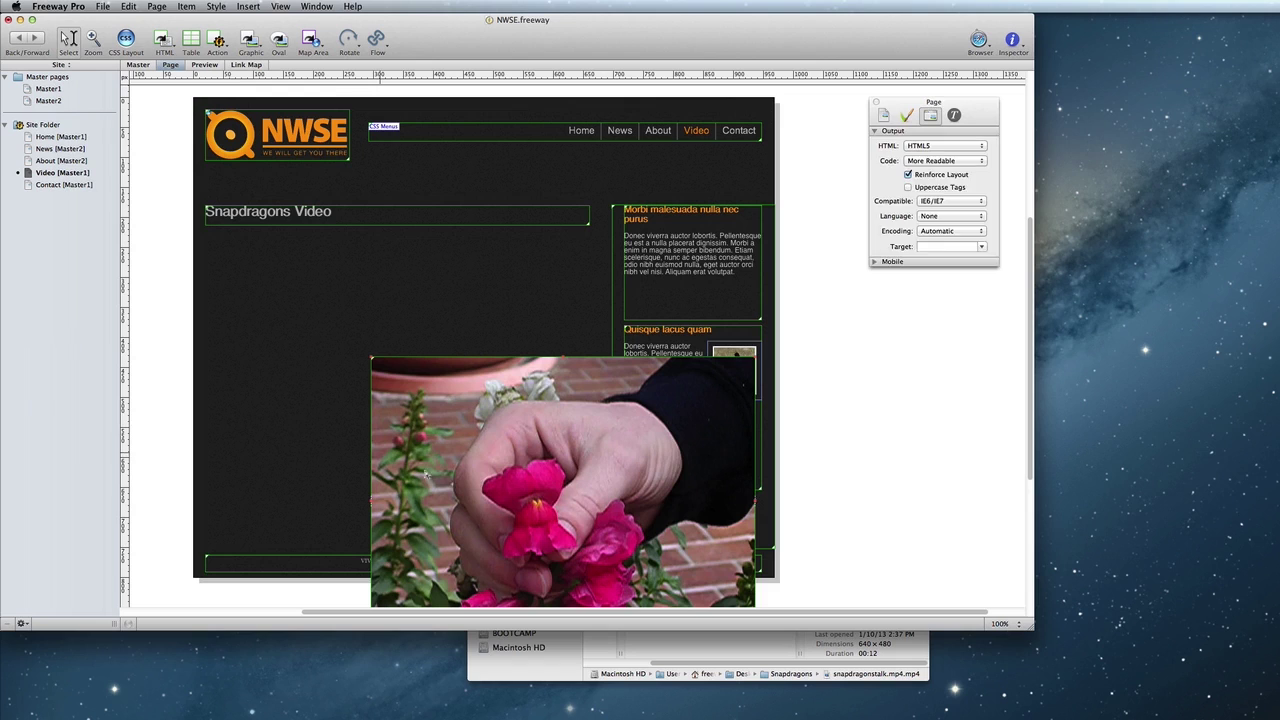
pyautogui.moveTo(498, 506); pyautogui.dragTo(334, 385)
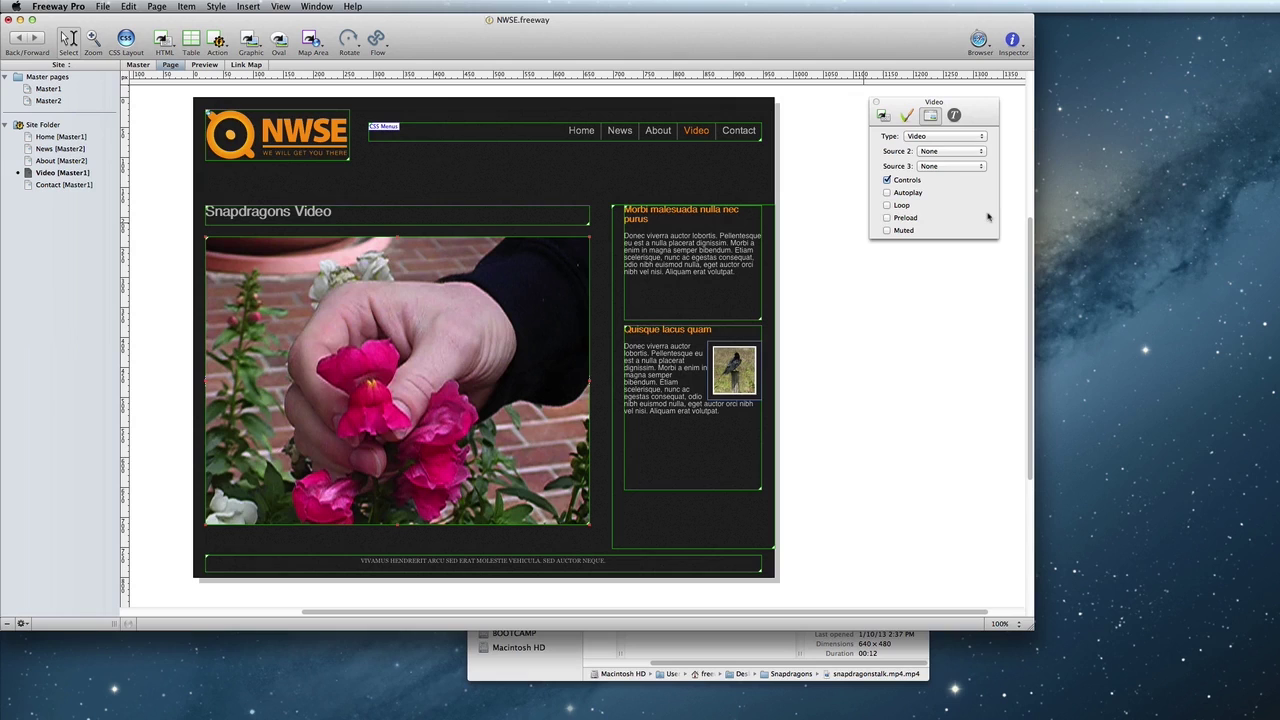
# Step: Set the snapdragon Ogg Theora (.ogv) file from the Snapdragons folder as video Source 2
pyautogui.click(953, 151)
pyautogui.click(951, 163)
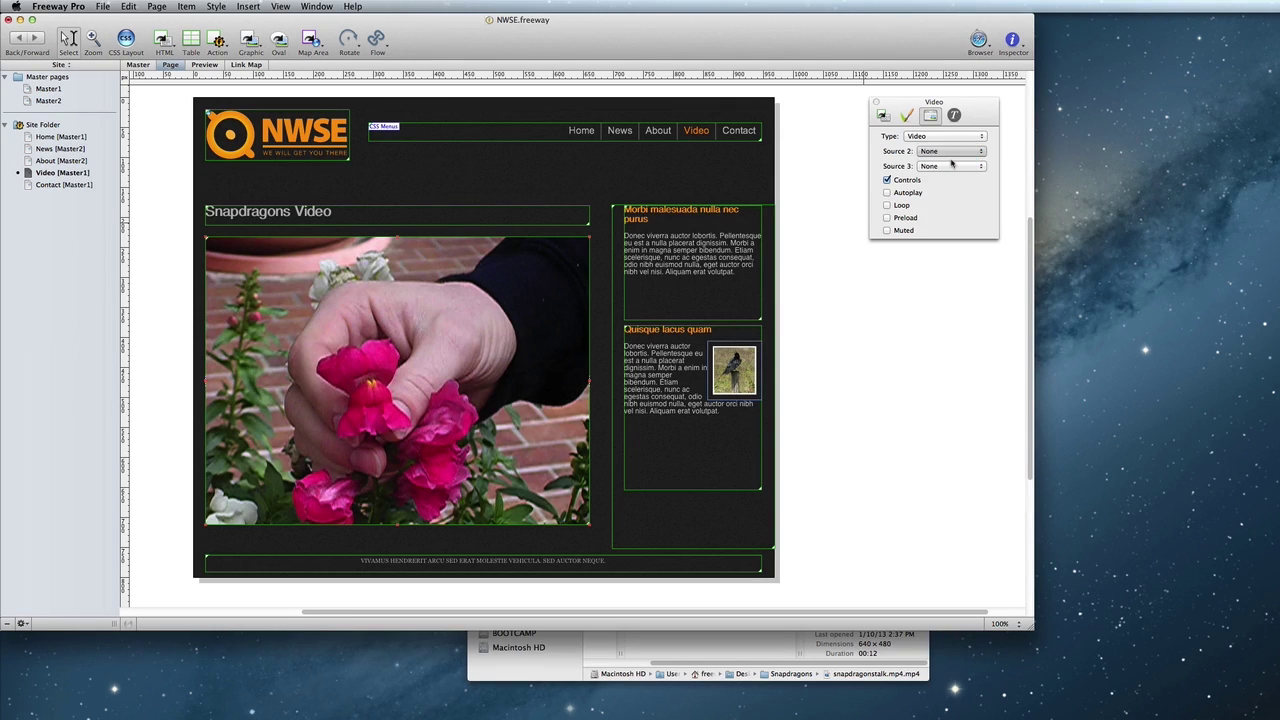
pyautogui.click(686, 202)
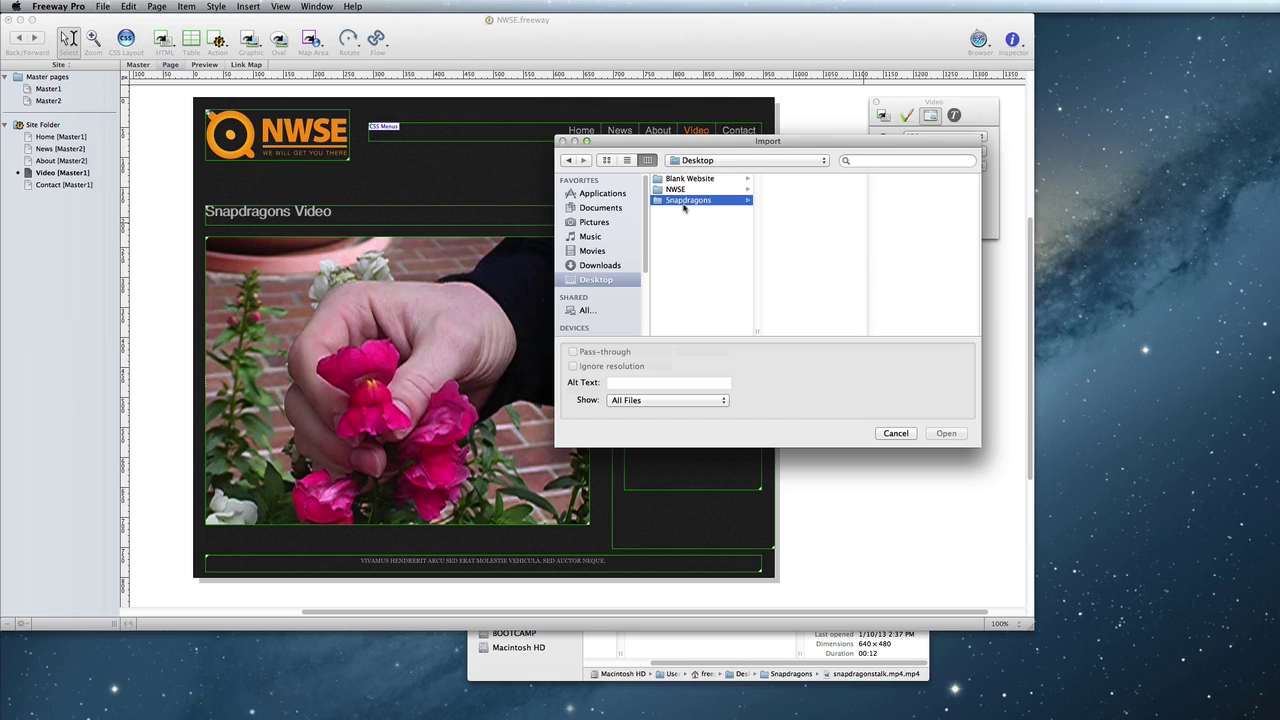
pyautogui.click(815, 201)
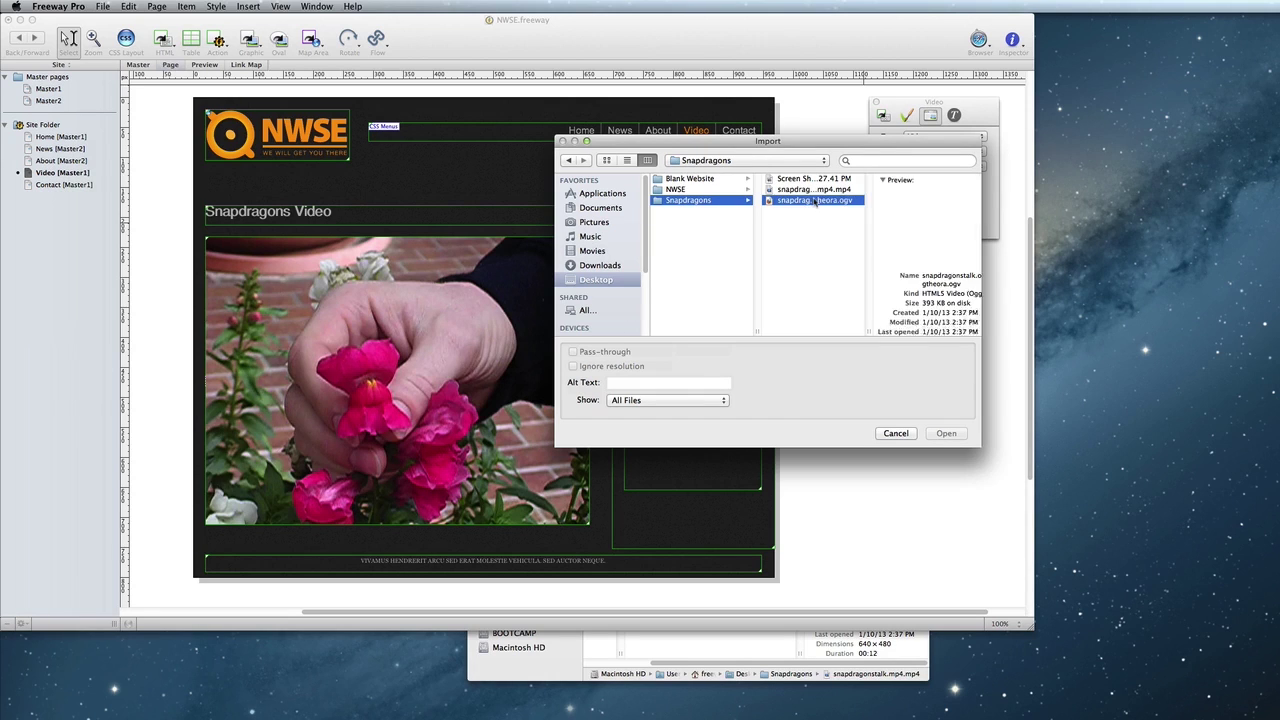
pyautogui.click(946, 433)
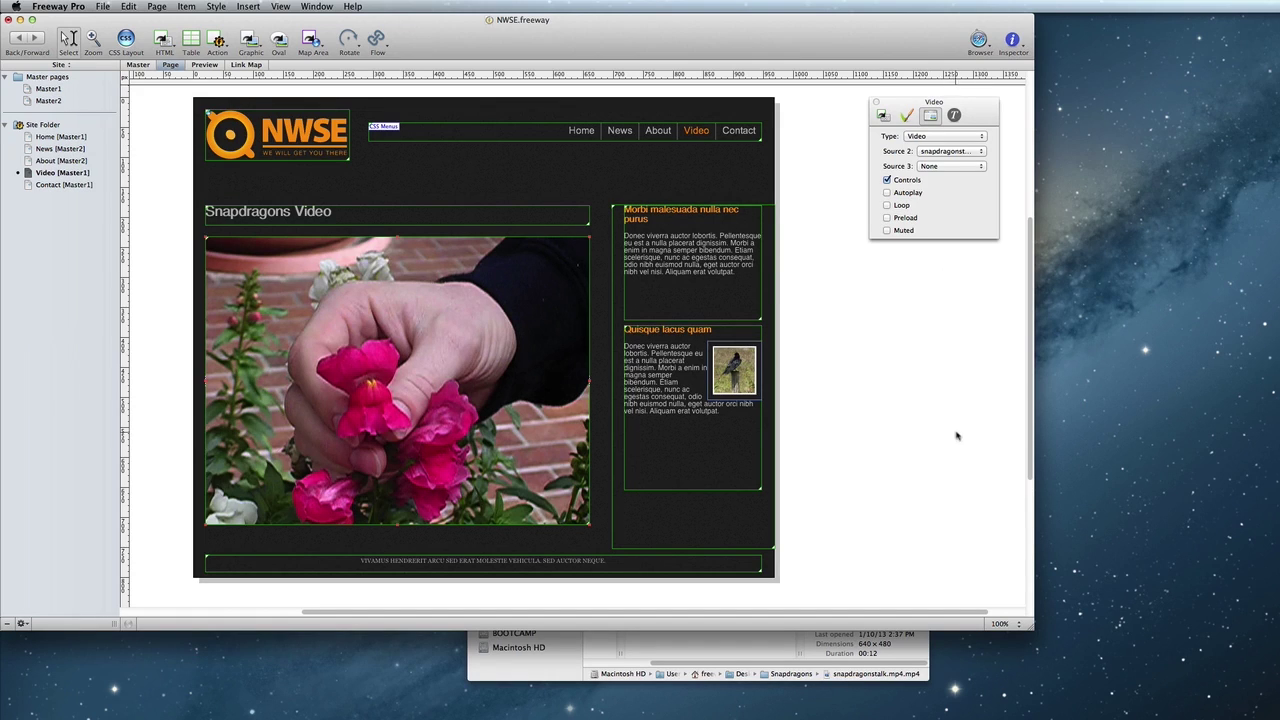
# Step: Turn on Autoplay and Preload, preview the video playing, then return to the Page view
pyautogui.click(916, 194)
pyautogui.click(910, 222)
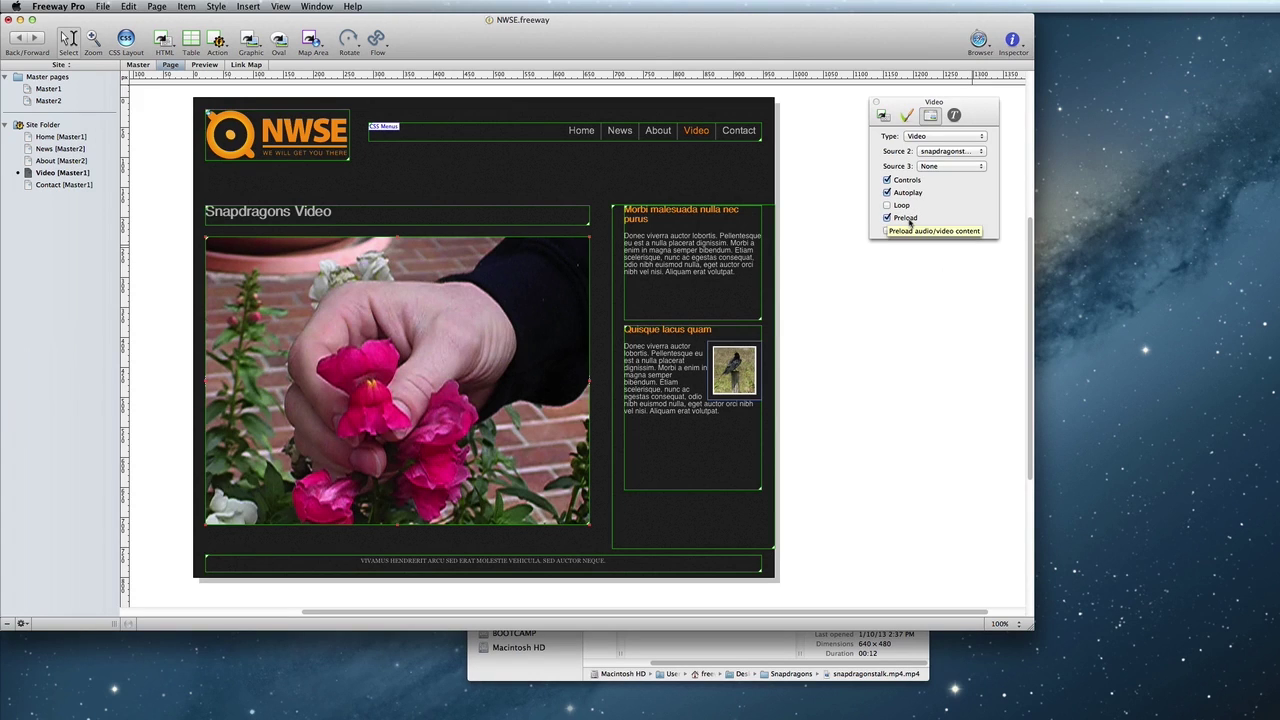
pyautogui.click(204, 65)
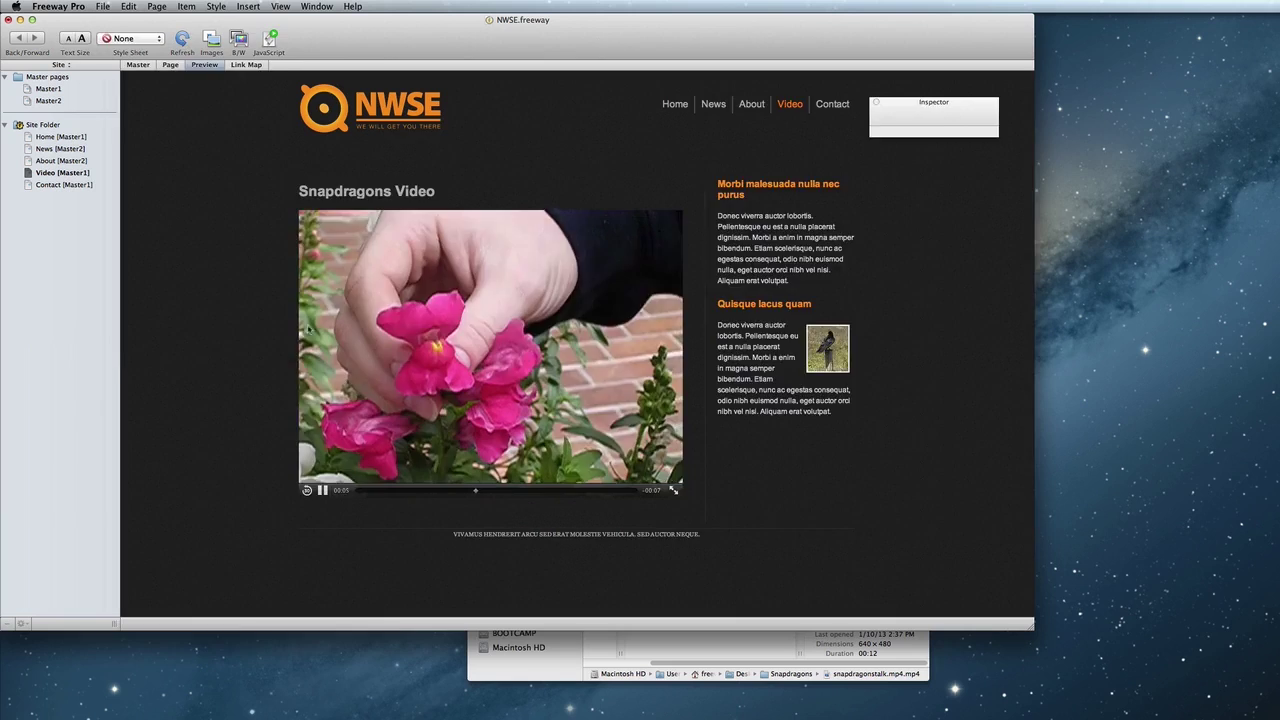
pyautogui.click(170, 65)
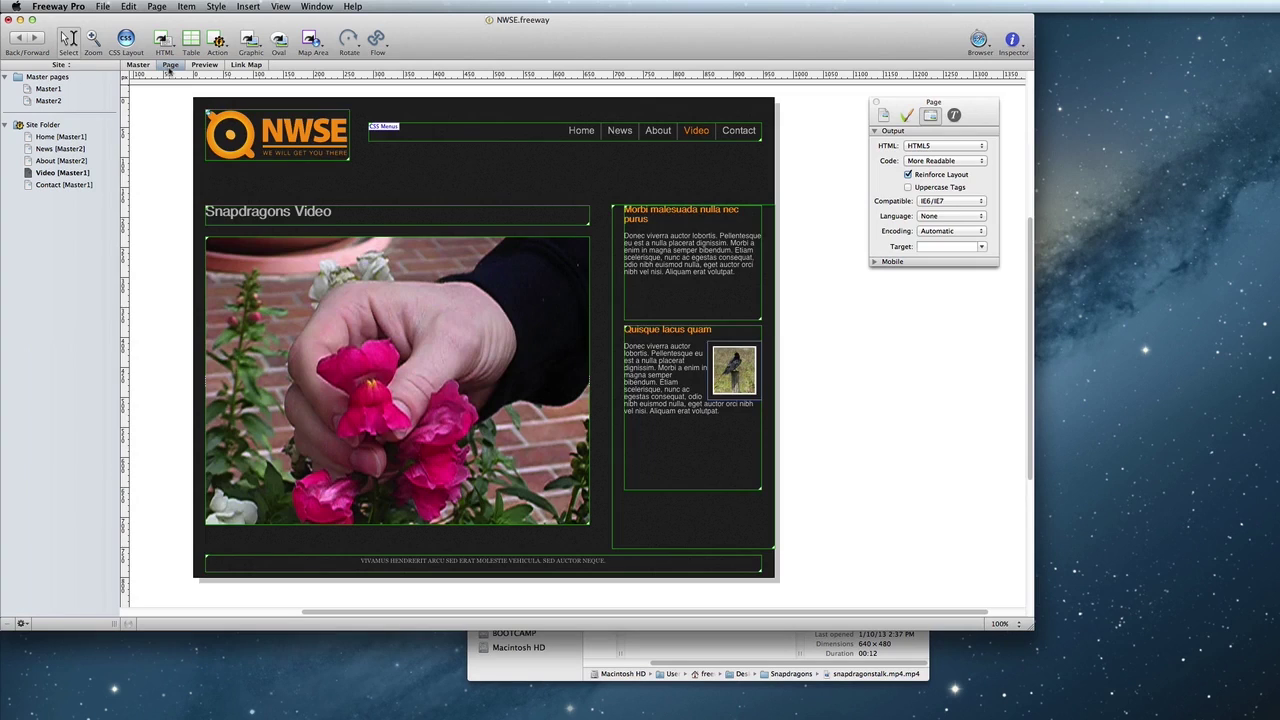
# Step: Apply the Item > Actions > Video Extras action to the selected snapdragon video
pyautogui.click(266, 331)
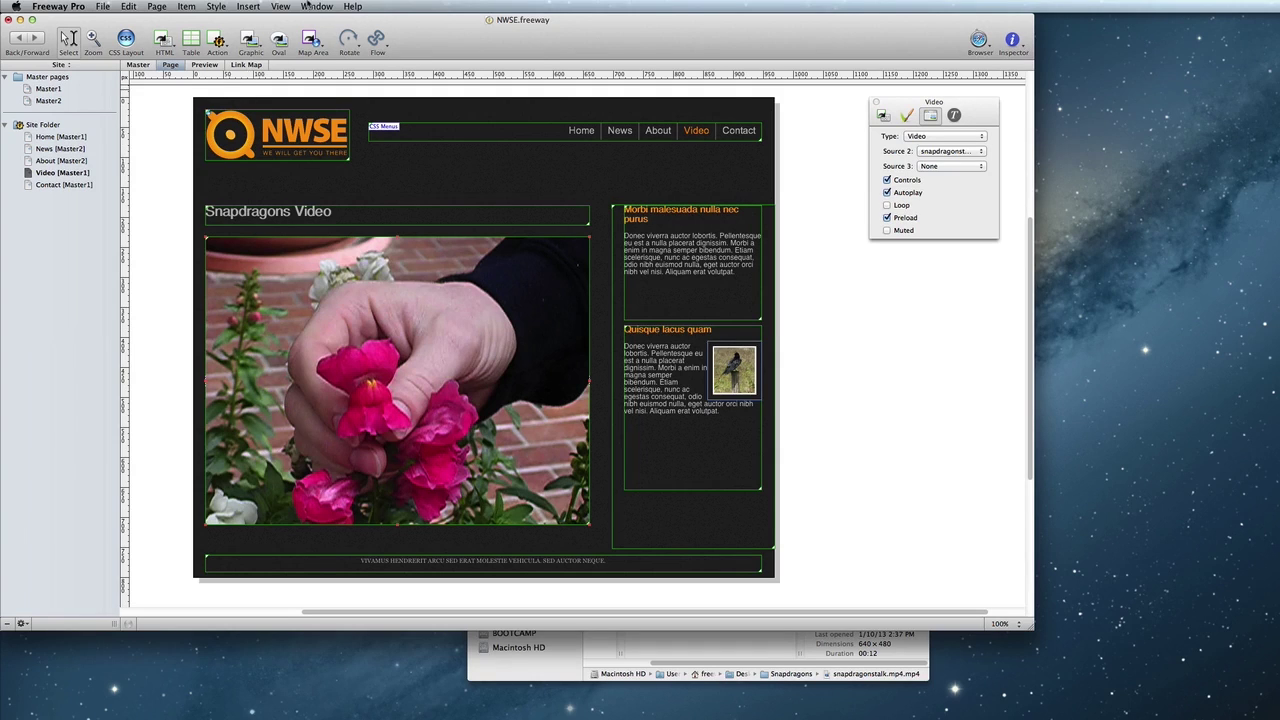
pyautogui.click(185, 7)
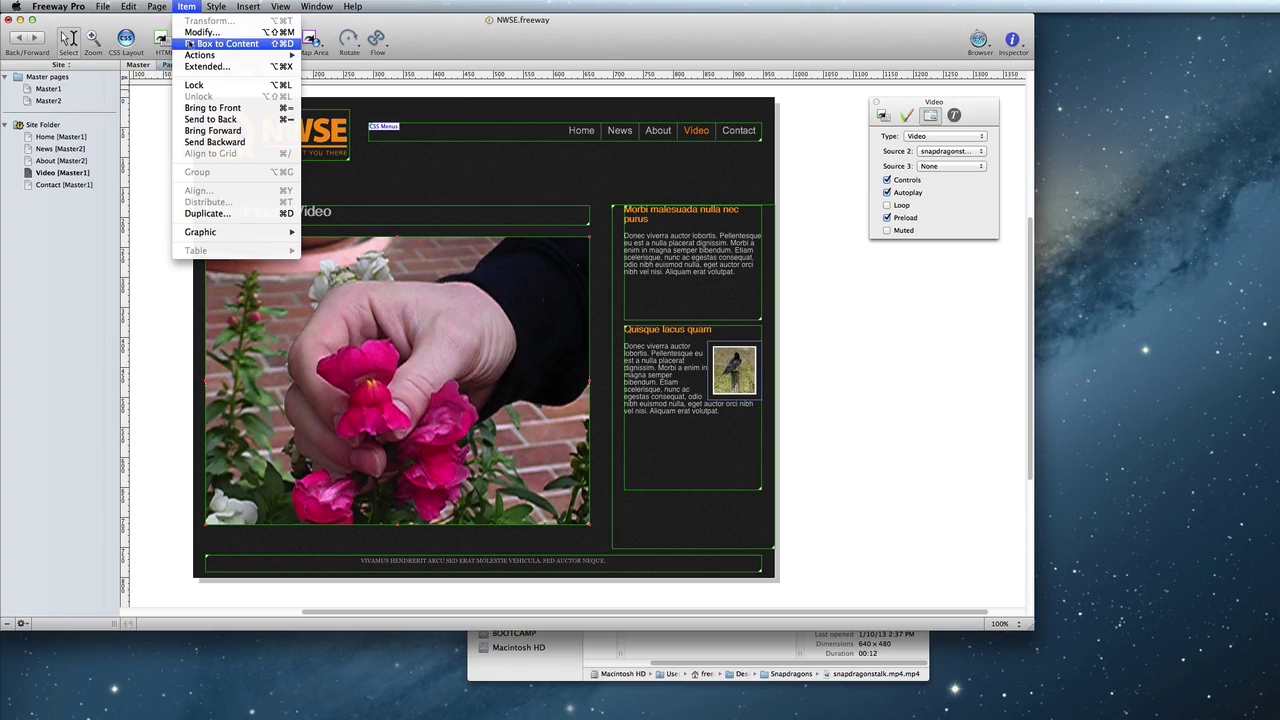
pyautogui.moveTo(200, 55)
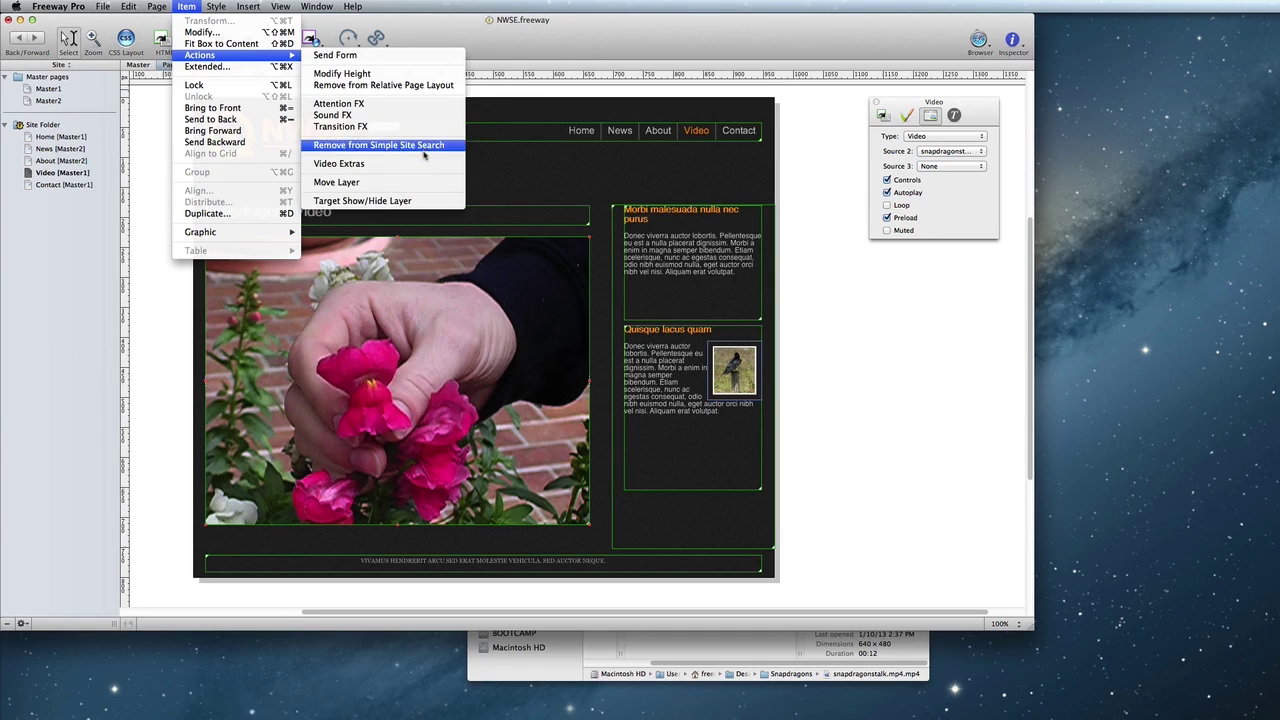
pyautogui.click(418, 164)
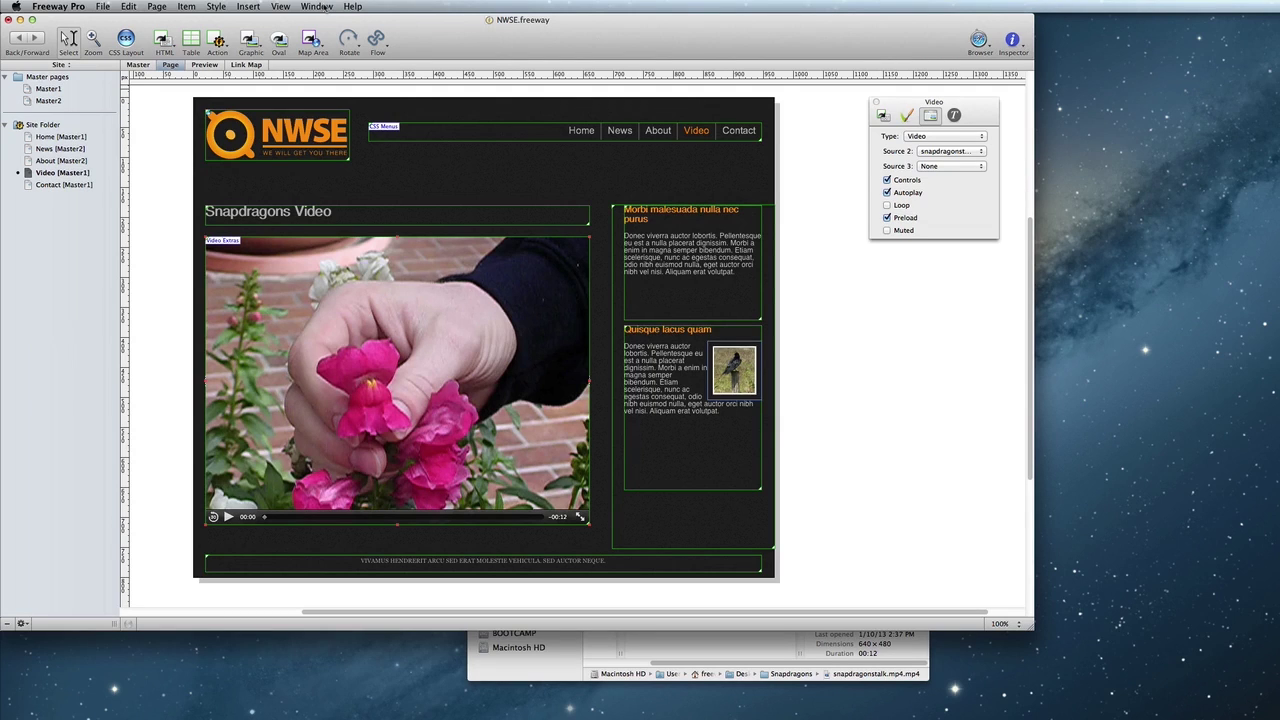
# Step: Show the Actions palette with the Video Extras poster image and fallback options
pyautogui.click(317, 7)
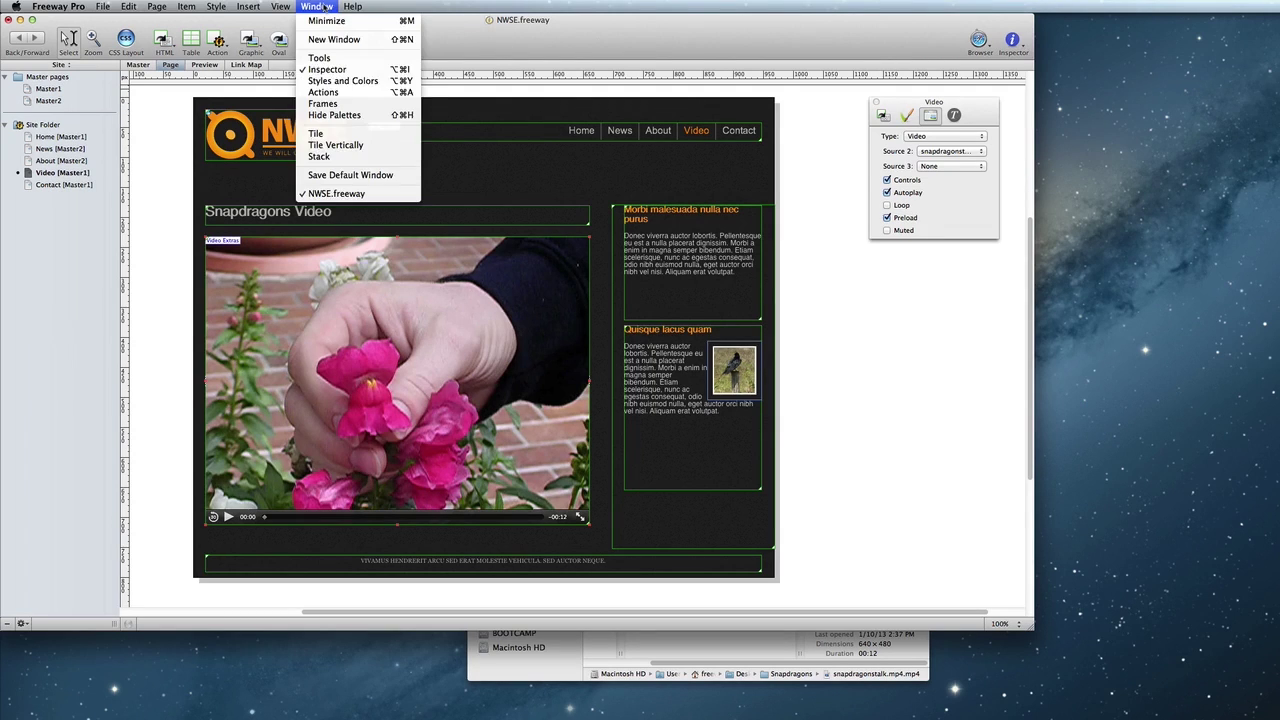
pyautogui.click(328, 92)
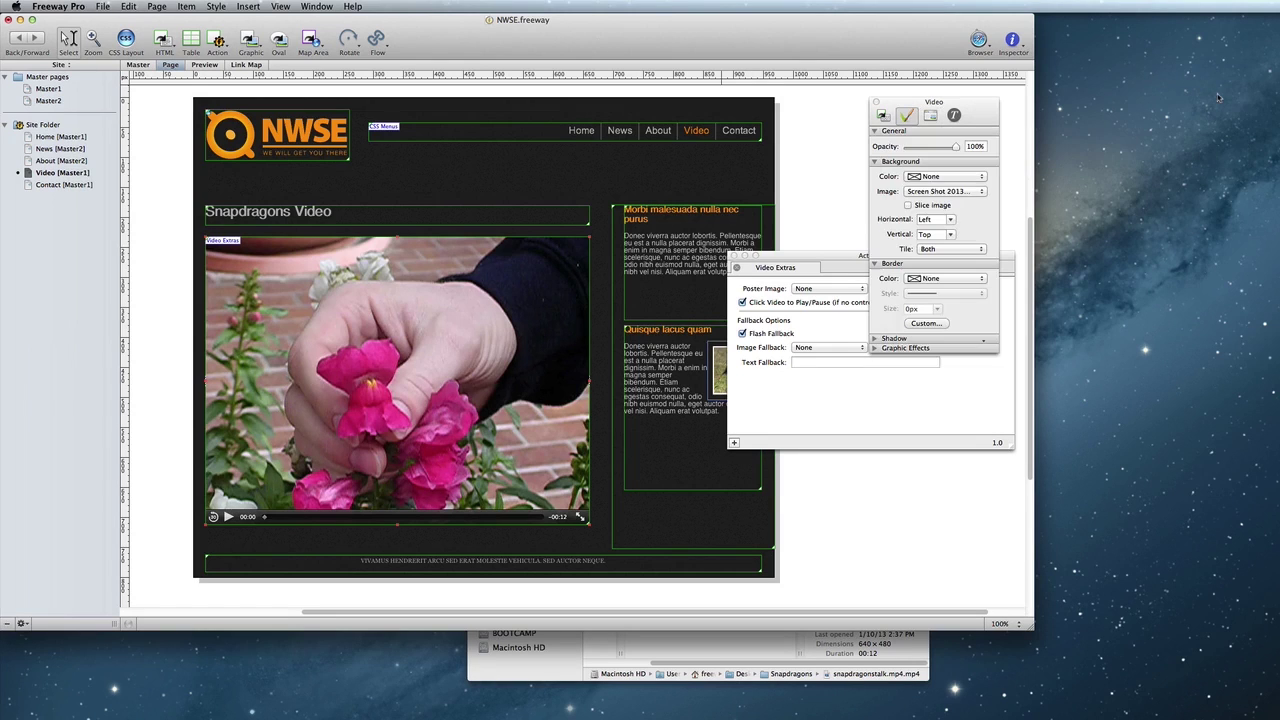
pyautogui.click(797, 410)
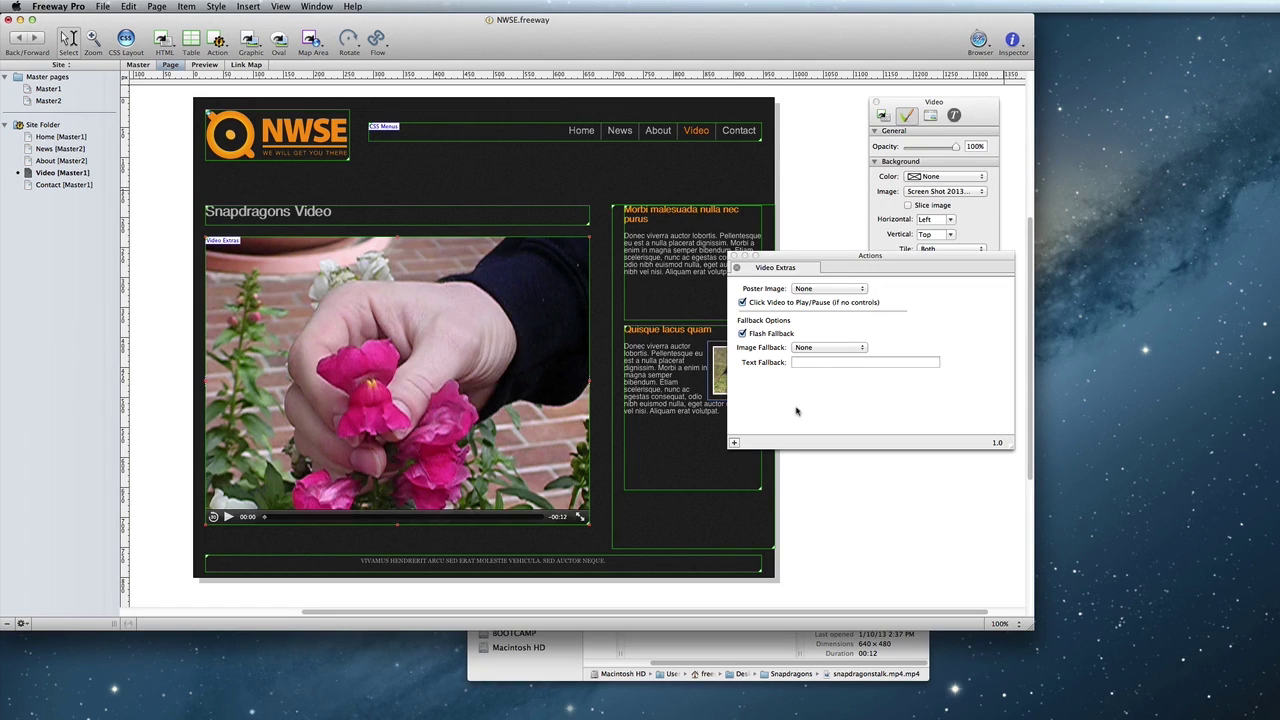
pyautogui.click(852, 348)
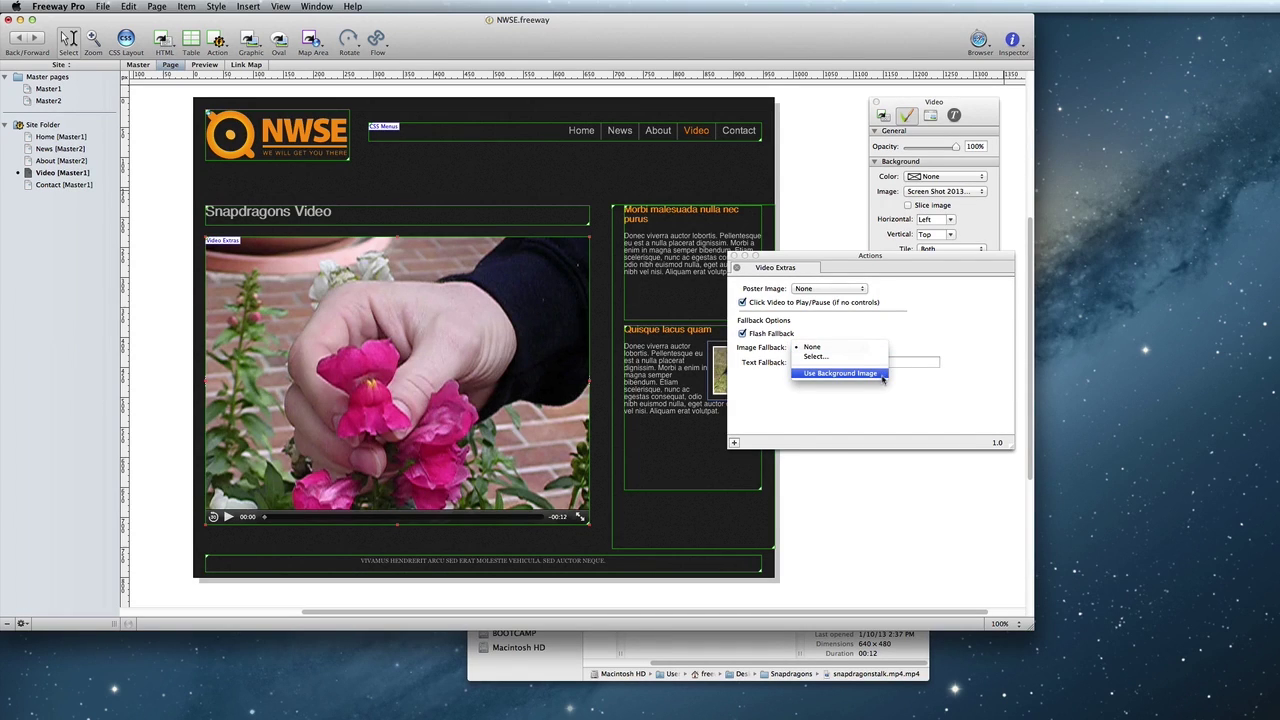
pyautogui.click(880, 374)
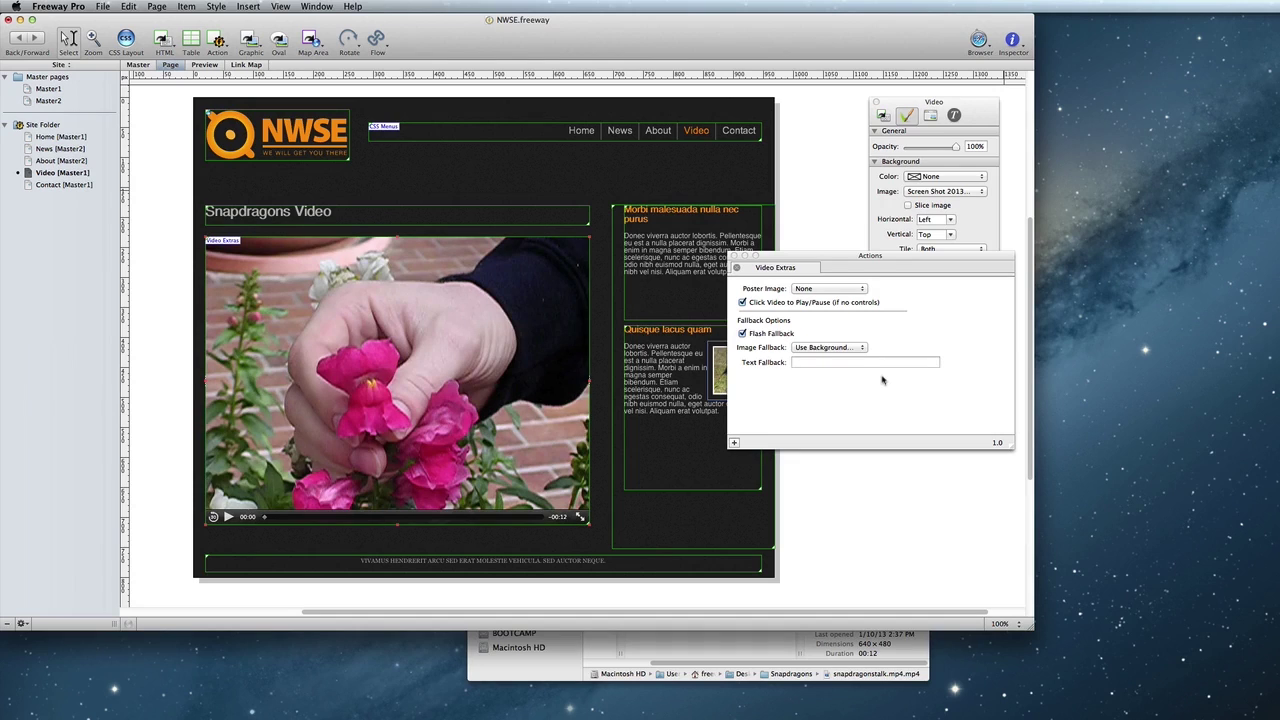